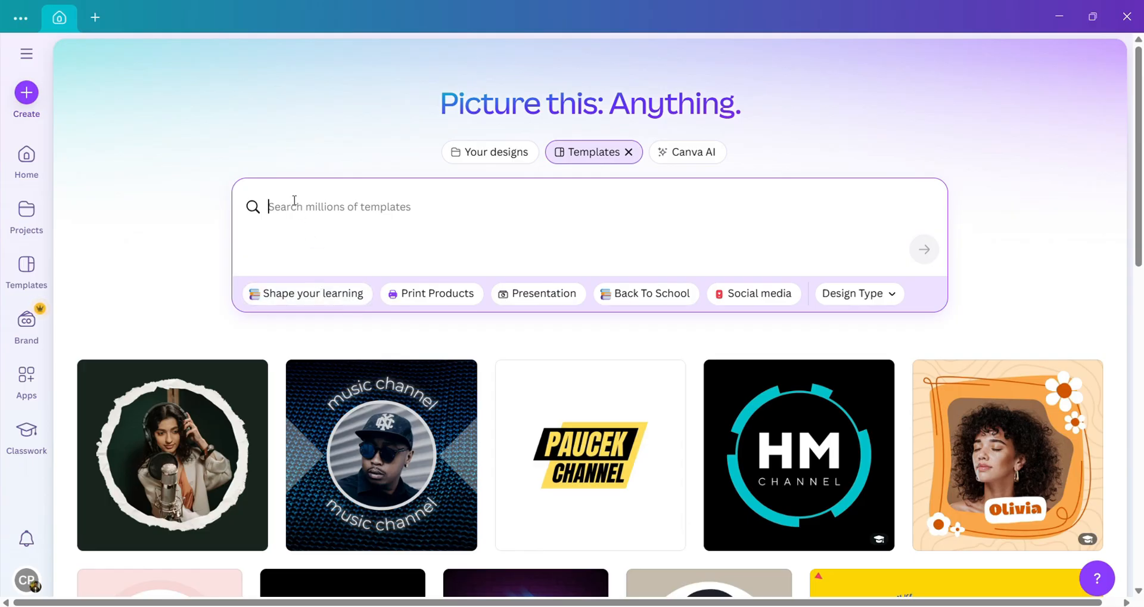
Step: Search templates for 'YOUTUBE BANNER FOR FOOD VLOGS' and scroll through the food-themed banner results
type("YOU")
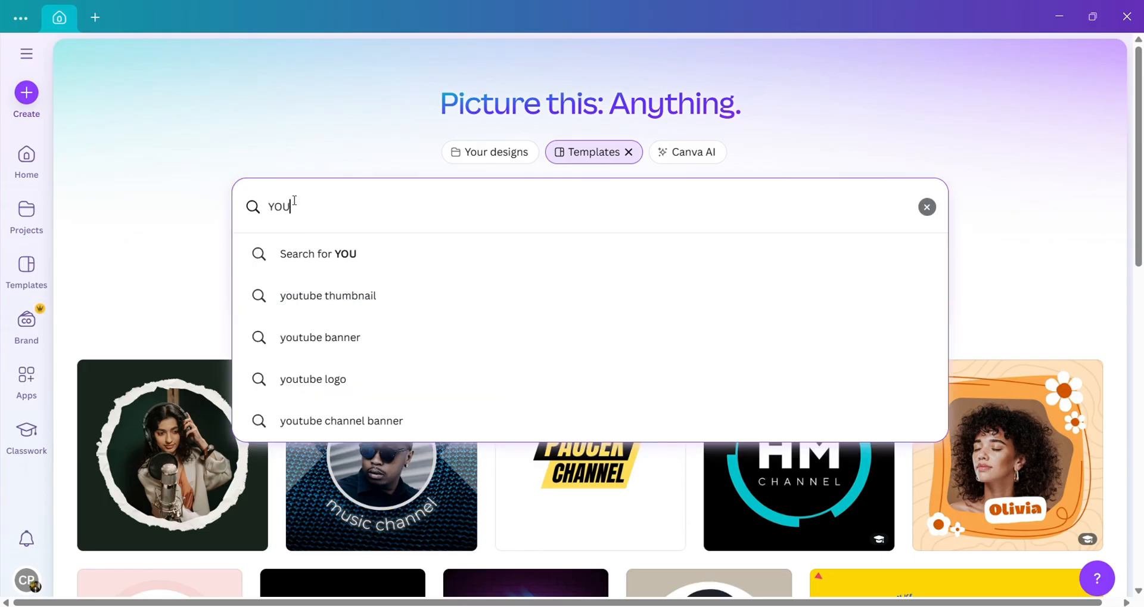
type("TUBE BANNER")
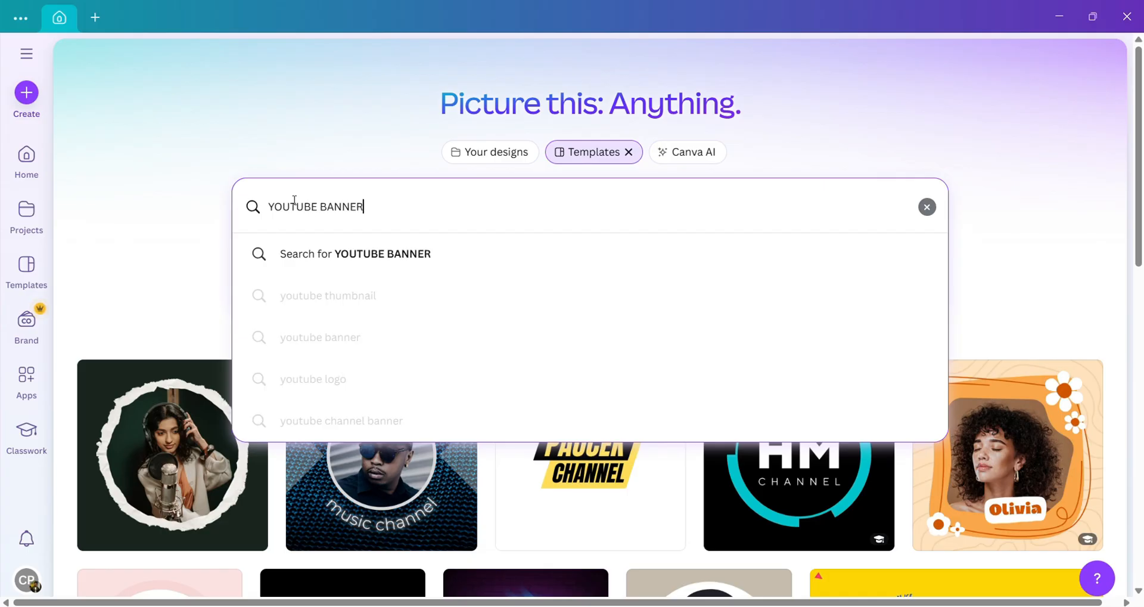
type(" FOR FOOD VL")
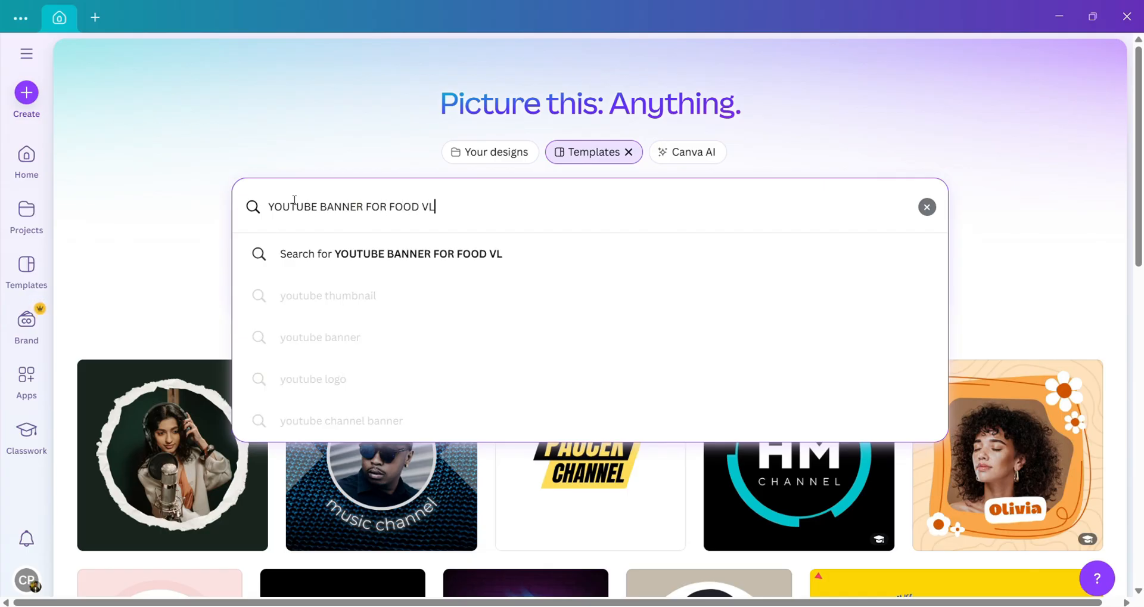
type("OGS")
key("Return")
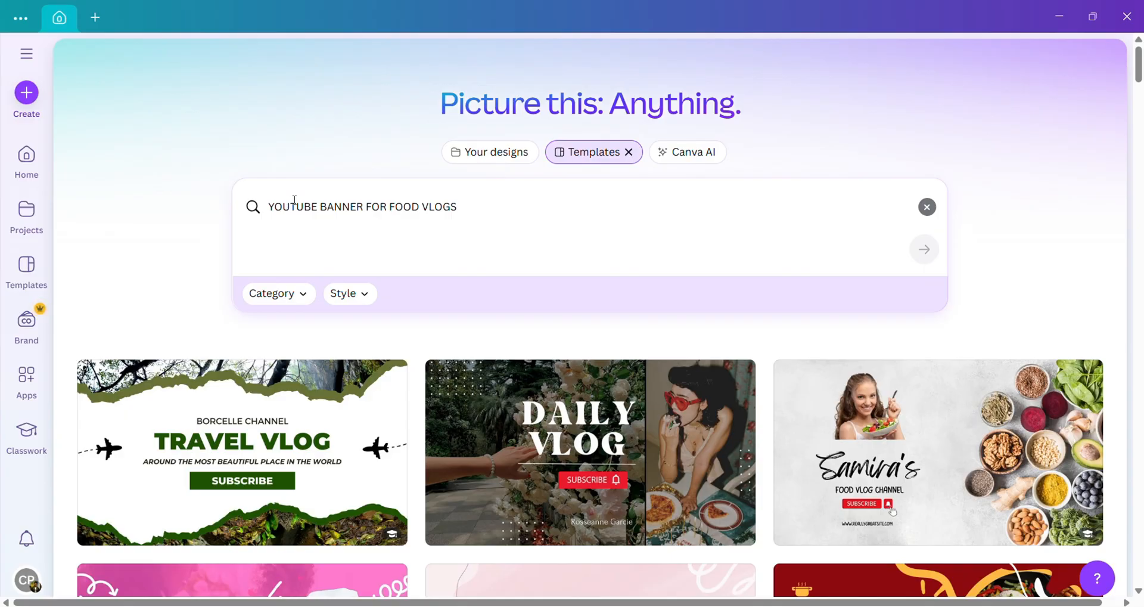
left_click(602, 201)
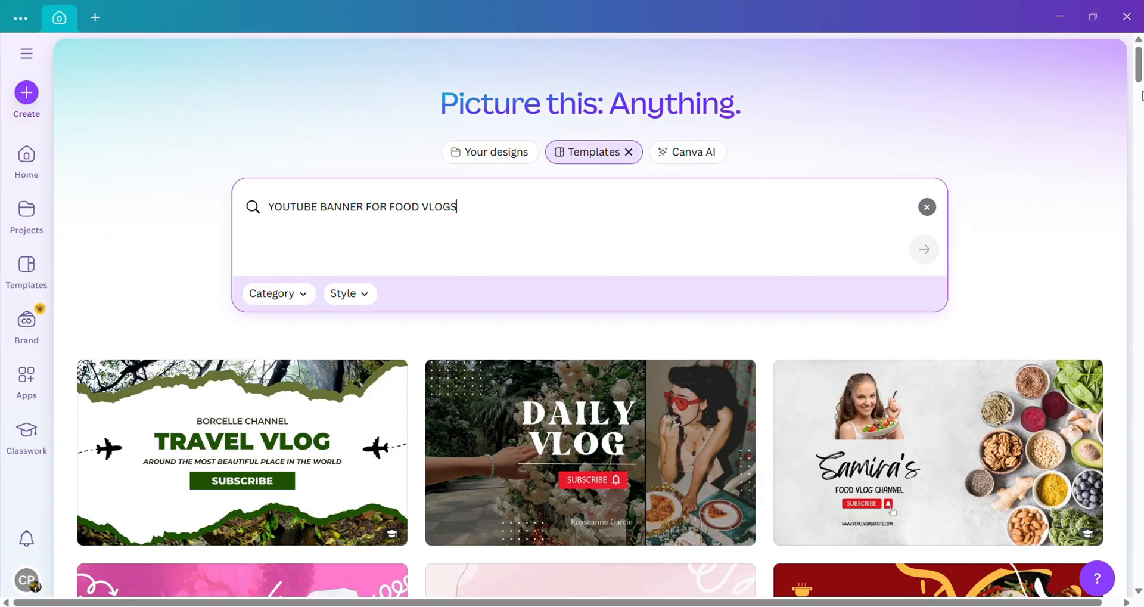
scroll(1141, 96, "down", 8)
mouse_move(1141, 96)
left_mouse_down()
mouse_move(1139, 543)
mouse_move(1135, 135)
mouse_move(1140, 203)
mouse_move(1117, 188)
mouse_move(1082, 97)
mouse_move(1095, 198)
left_mouse_up()
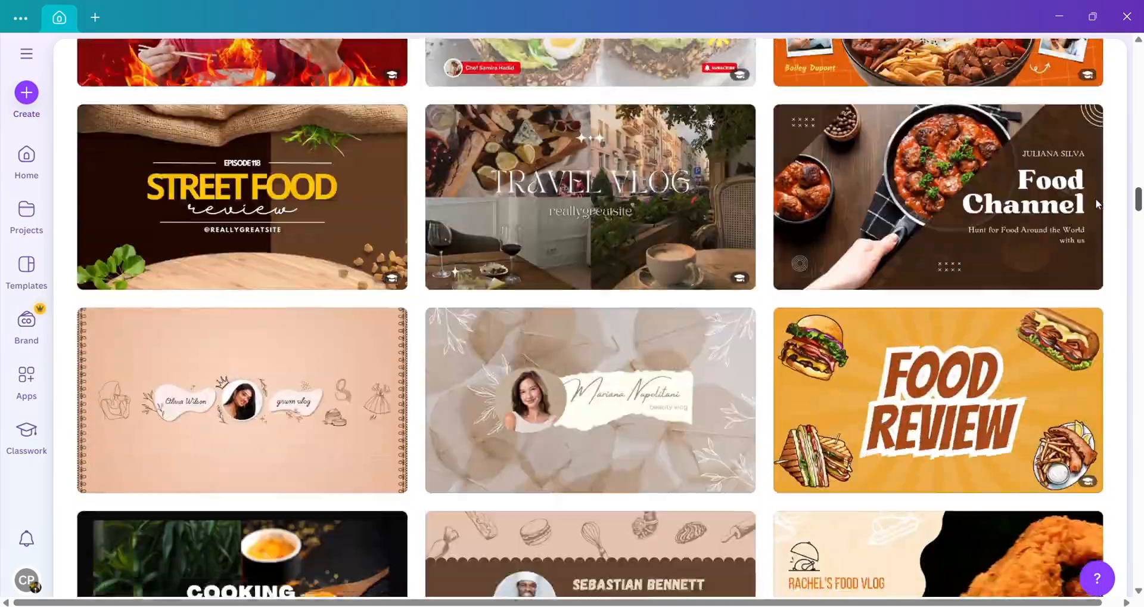
Step: Preview the Food Channel template and customise it as an editable copy
left_click(920, 185)
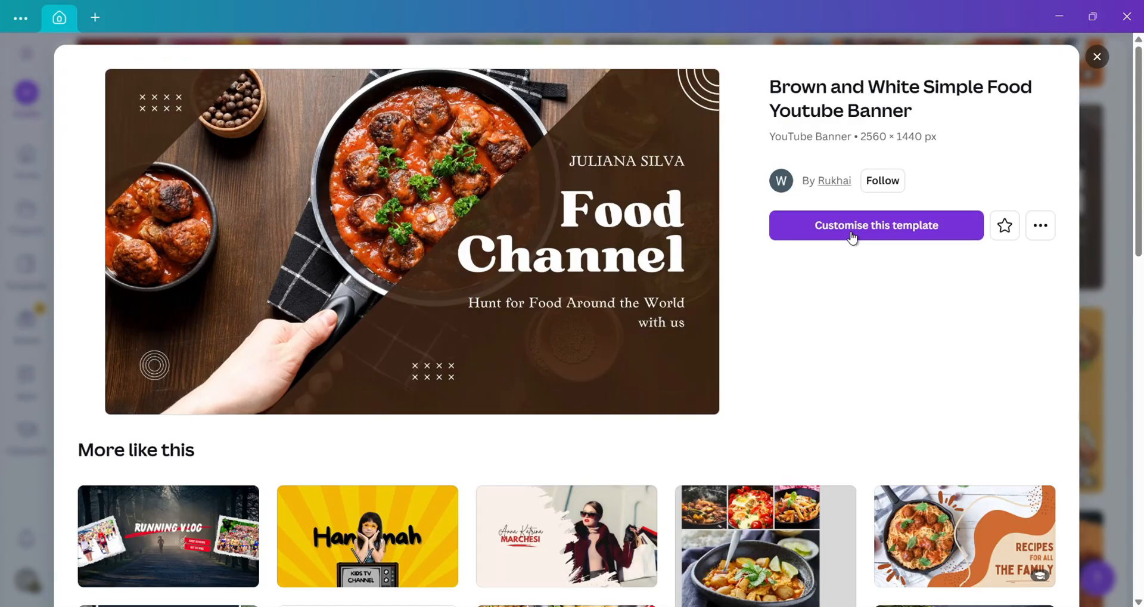
left_click(852, 236)
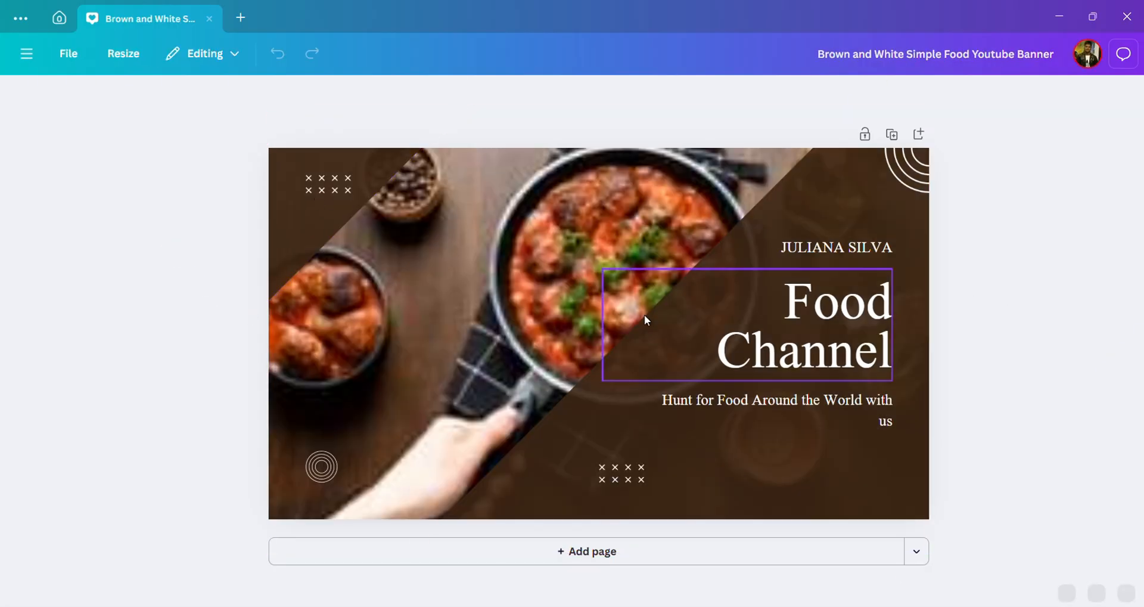
Step: Replace the Food Channel heading text with 'MSK FOOD VLOGS'
left_click(813, 316)
left_click(812, 316)
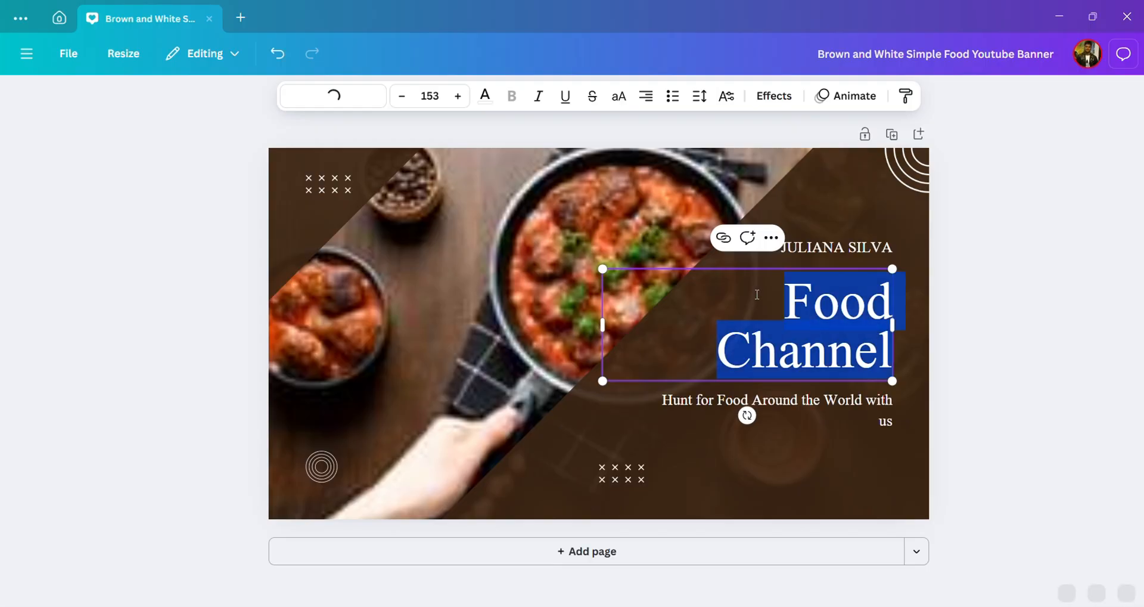
type("MSK")
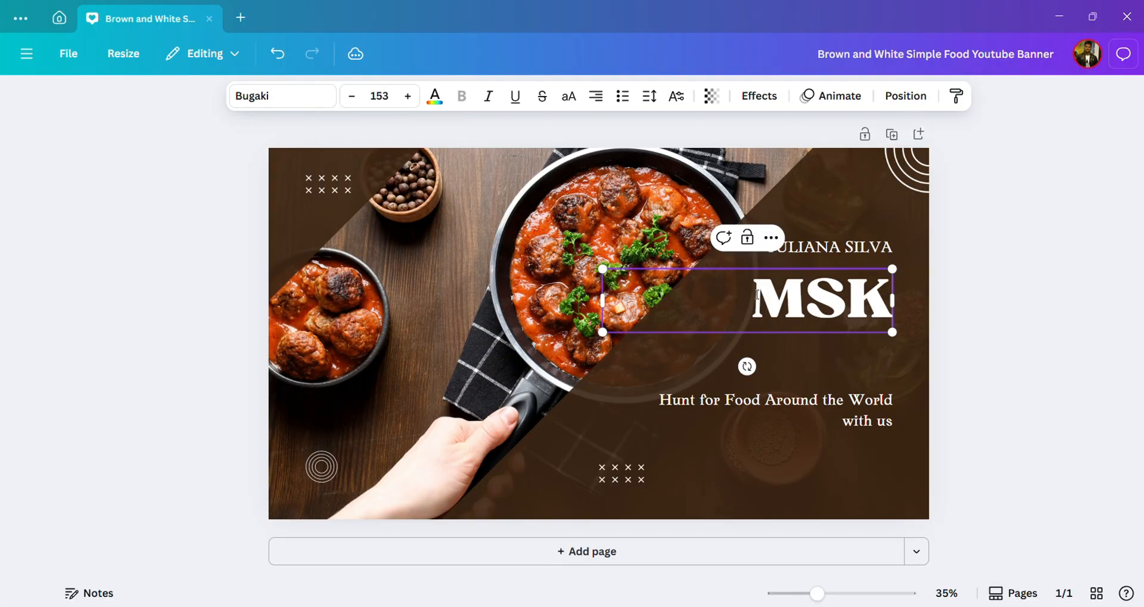
type(" FOOD VLOGS")
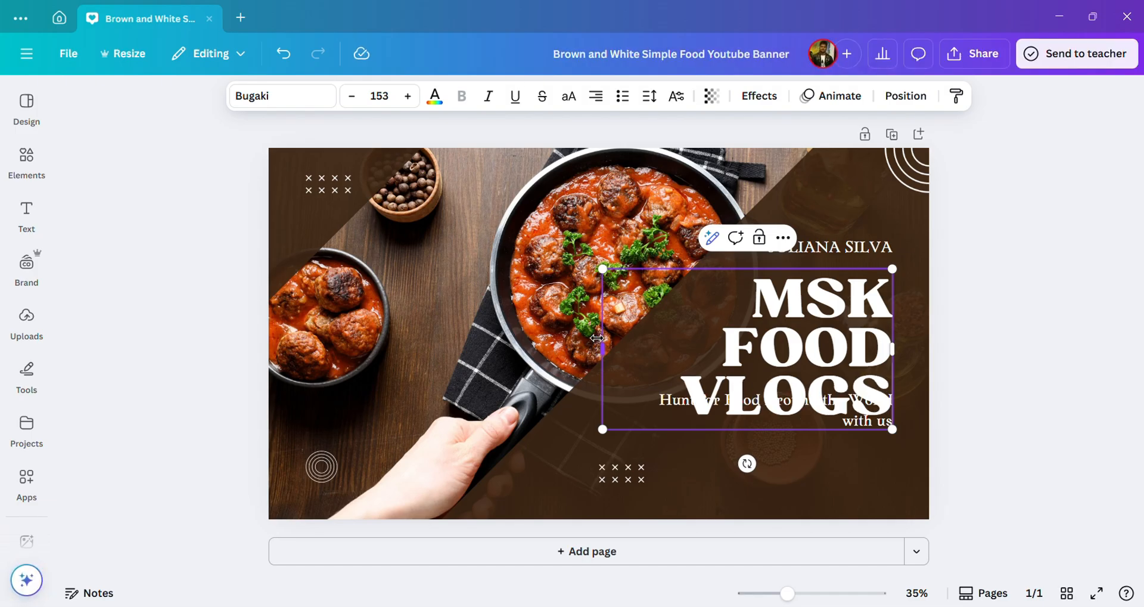
Step: Resize the heading box so it stacks on three lines at size 113, and move it back into place
left_click_drag(596, 338, 655, 348)
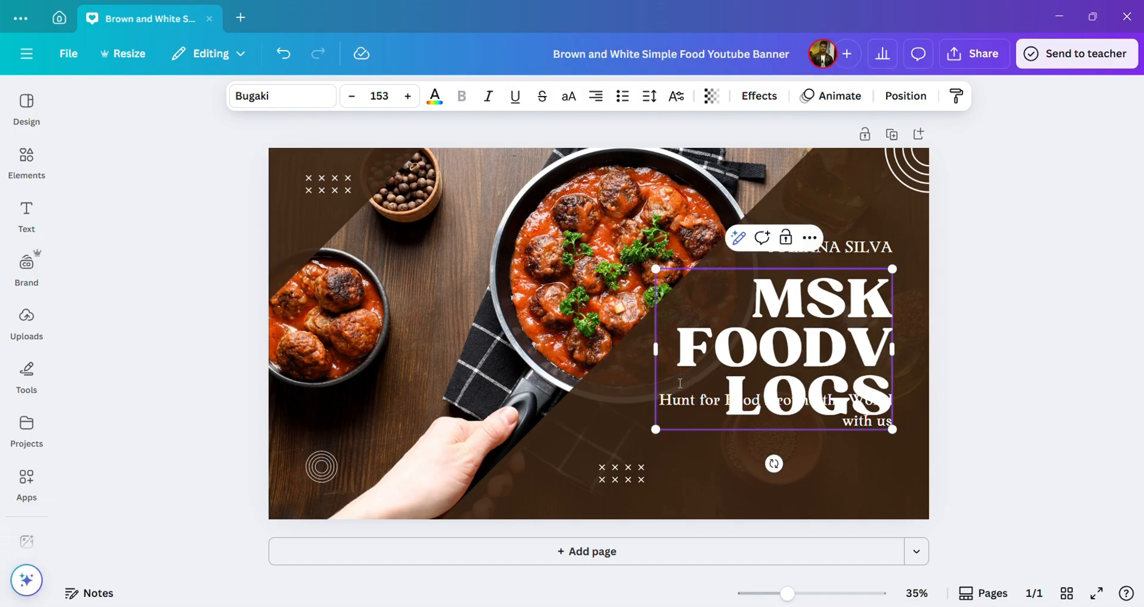
left_click_drag(900, 354, 997, 352)
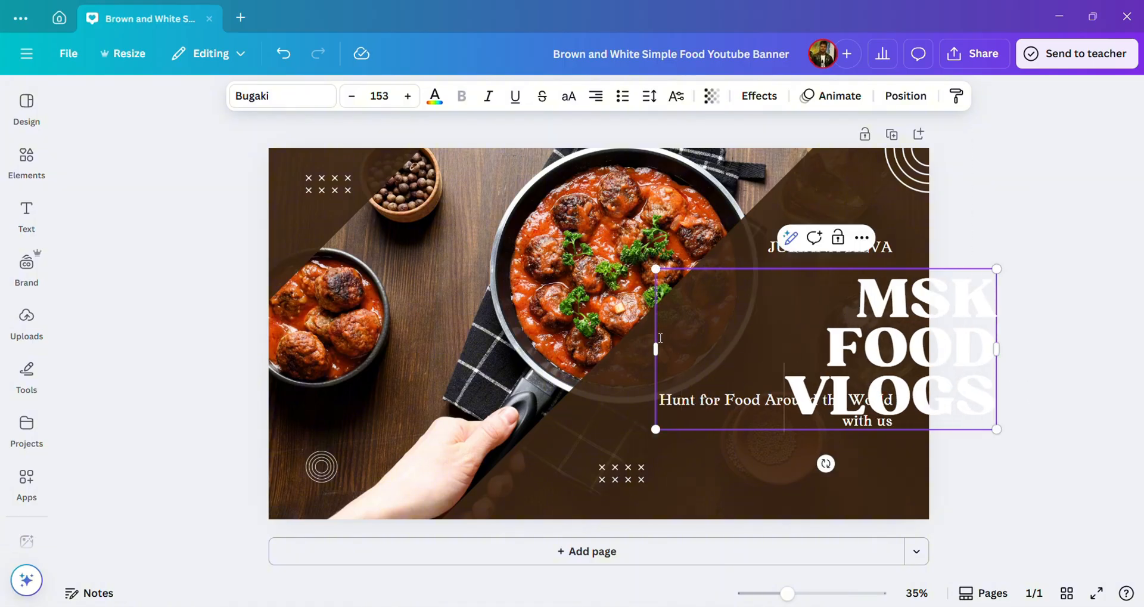
left_click_drag(653, 344, 842, 312)
left_click(980, 362)
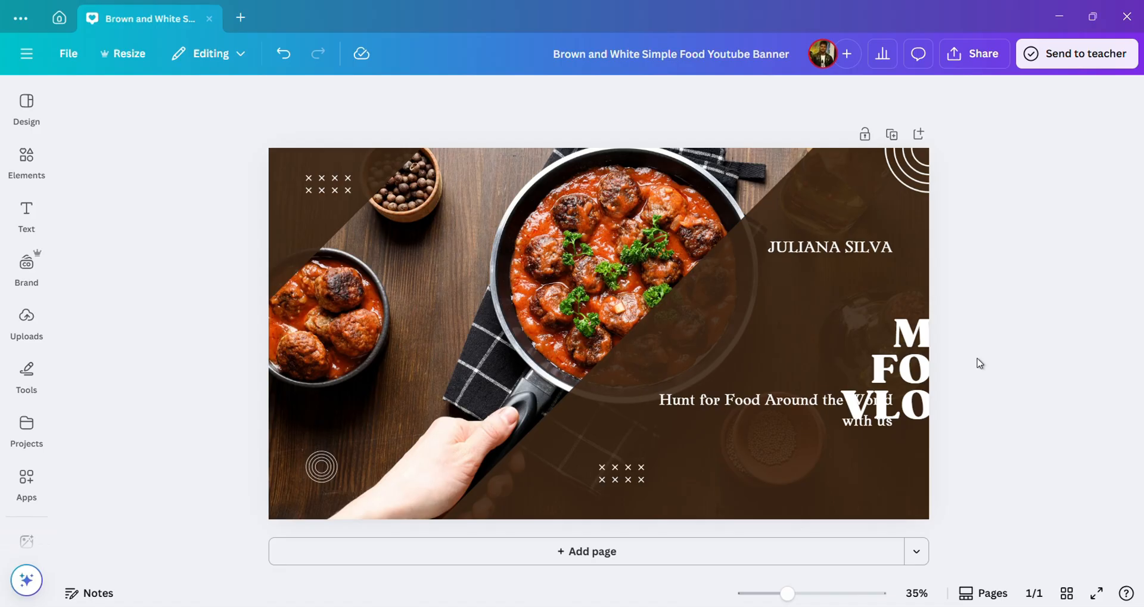
left_click_drag(913, 361, 834, 314)
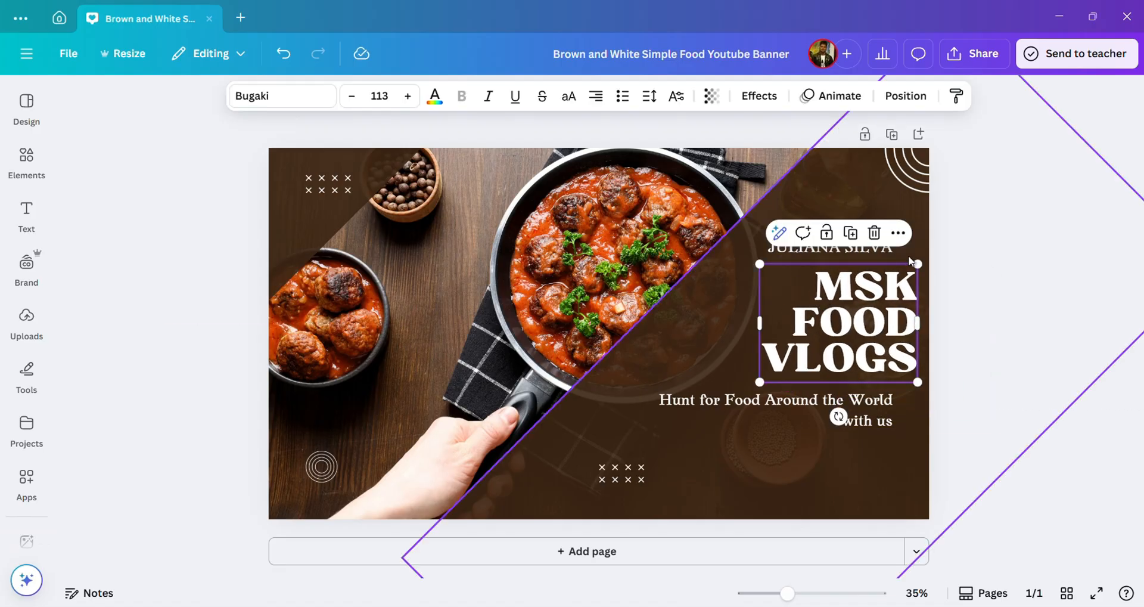
Step: Rewrite the tagline as 'INDIAS BEST FOOD' with 'TASTE THE BETTER ]' on a second line, slightly enlarged
left_click(780, 408)
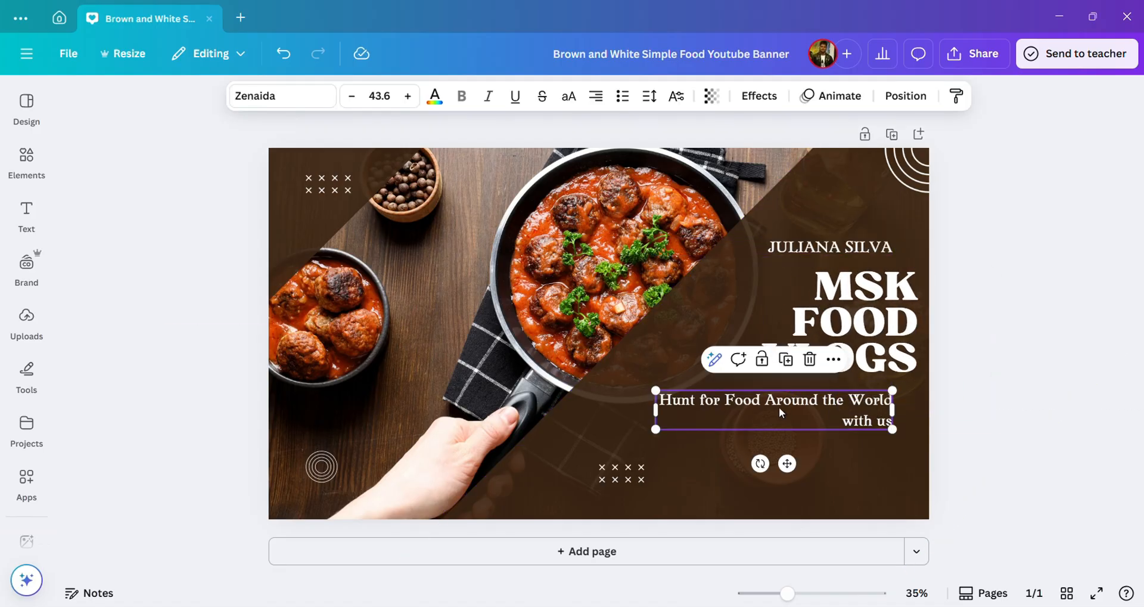
left_click(780, 408)
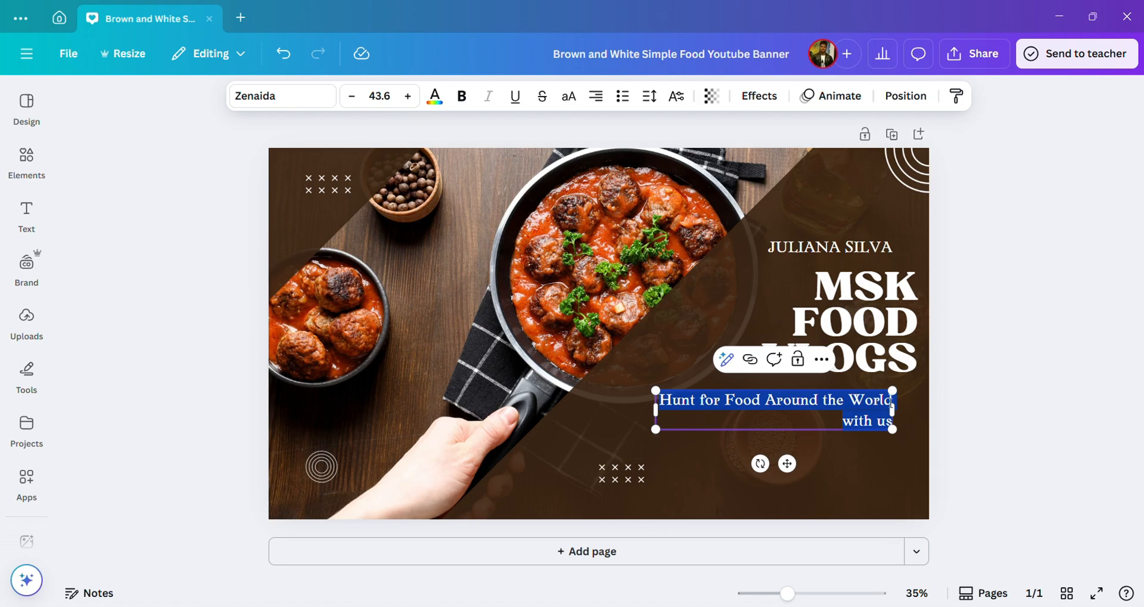
key("BackSpace")
type("INDIAS BEST FOOD")
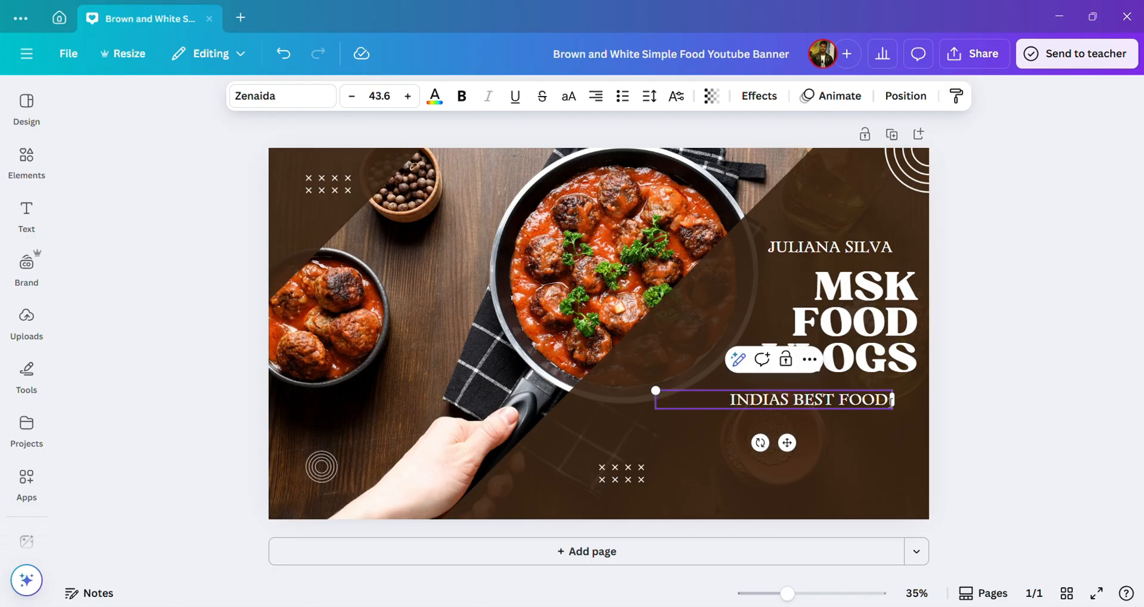
key("Return")
type("TASTE THE BETTER")
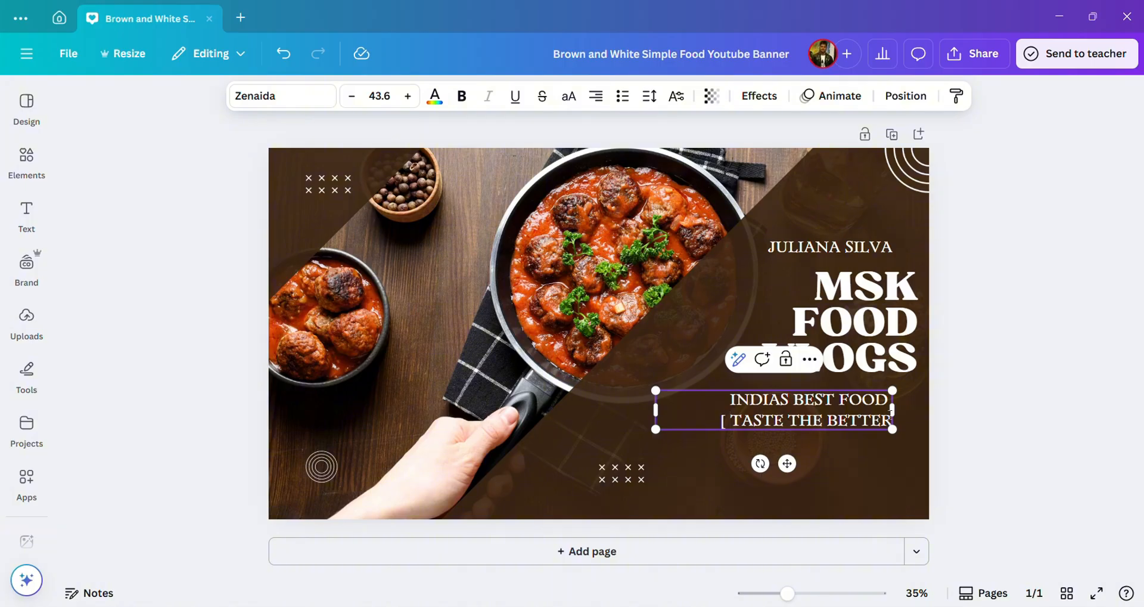
type(" ]")
left_click(914, 430)
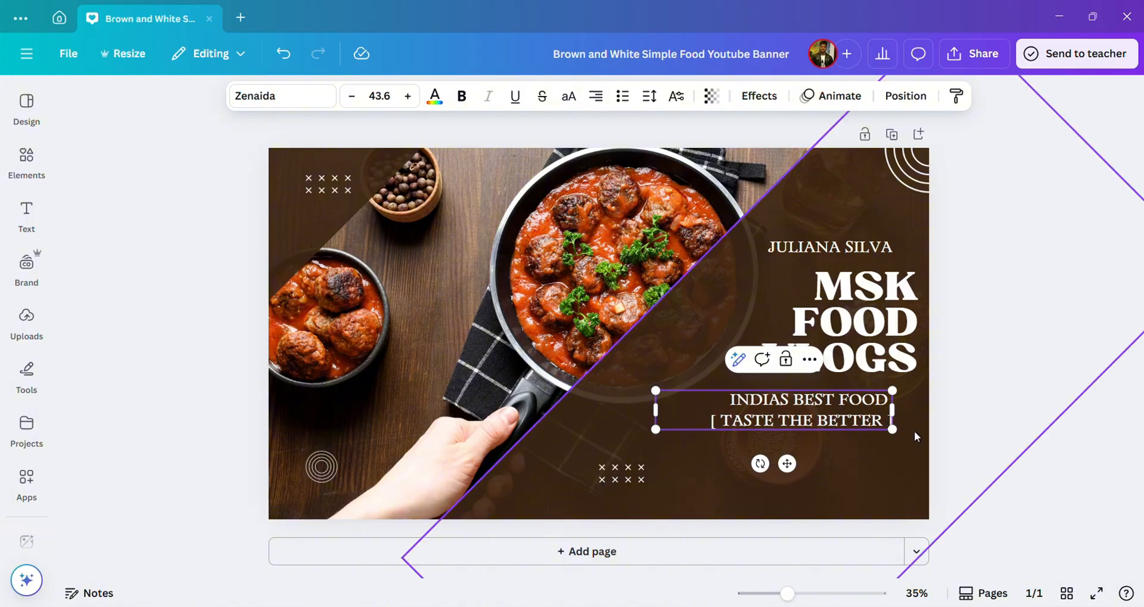
left_click(705, 399)
left_click_drag(892, 429, 918, 436)
Step: Change the name line to 'BY' plus the creator's name, resize it, and nudge the food photo left
left_click(781, 250)
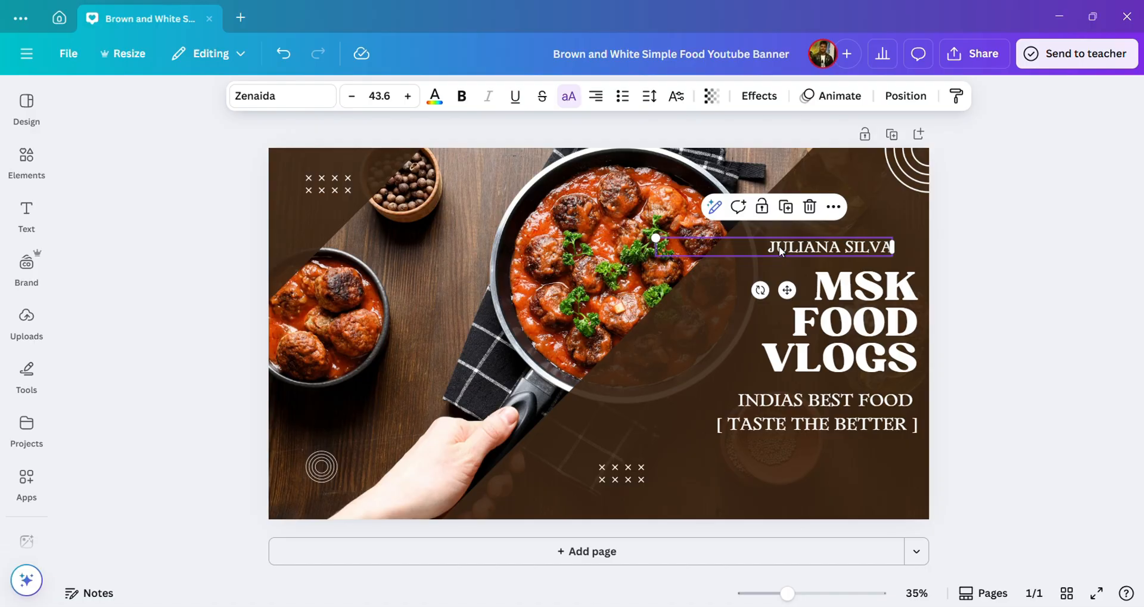
left_click_drag(655, 238, 606, 234)
left_click_drag(772, 242, 787, 246)
double_click(787, 246)
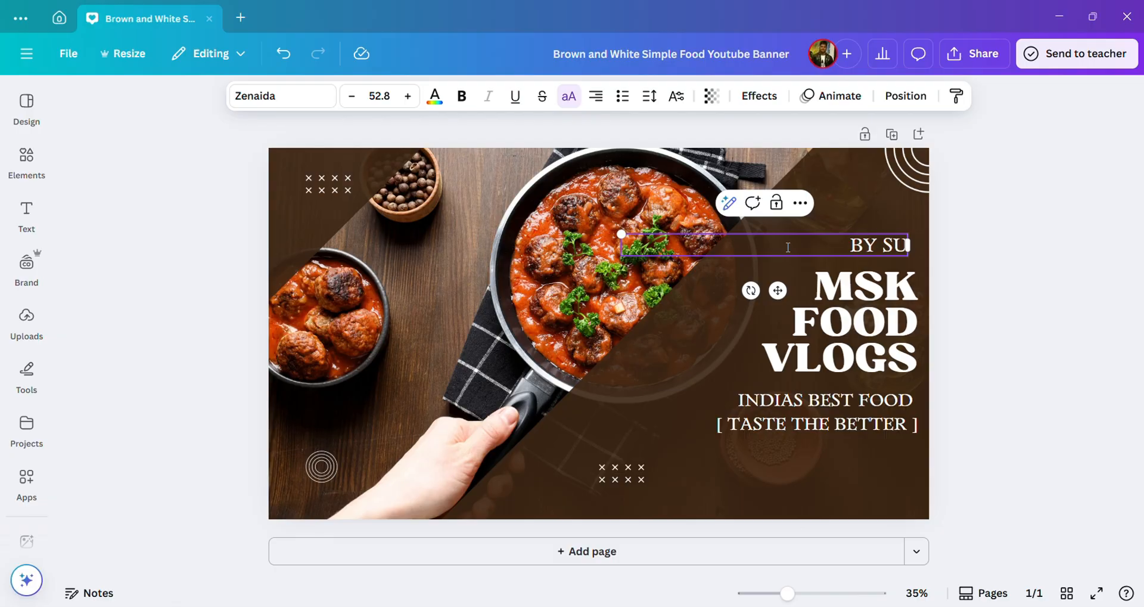
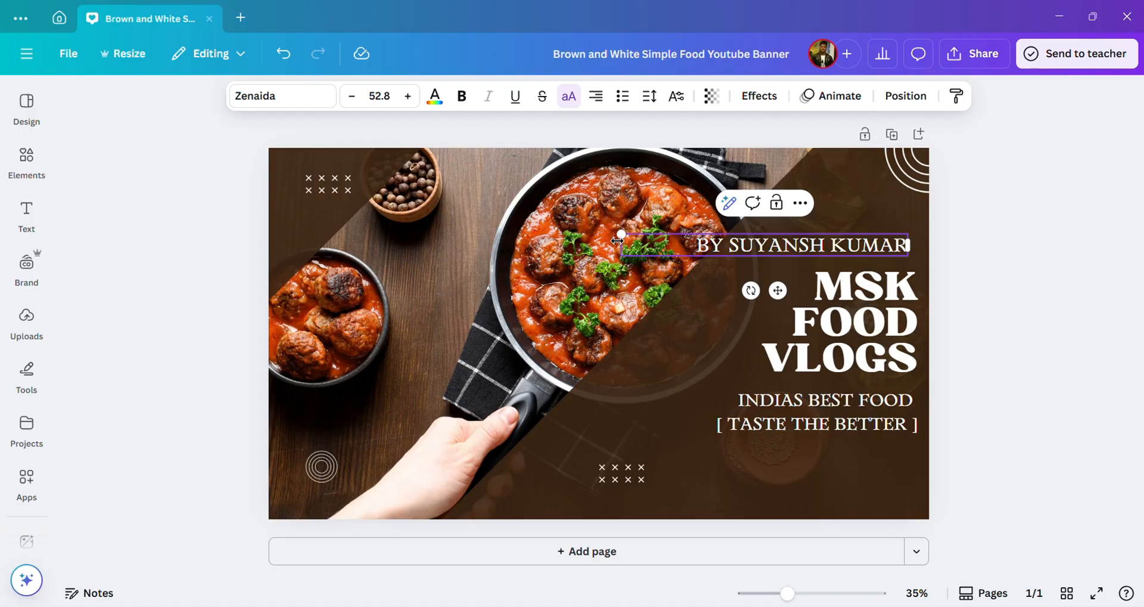
left_click_drag(617, 240, 731, 245)
left_click(975, 280)
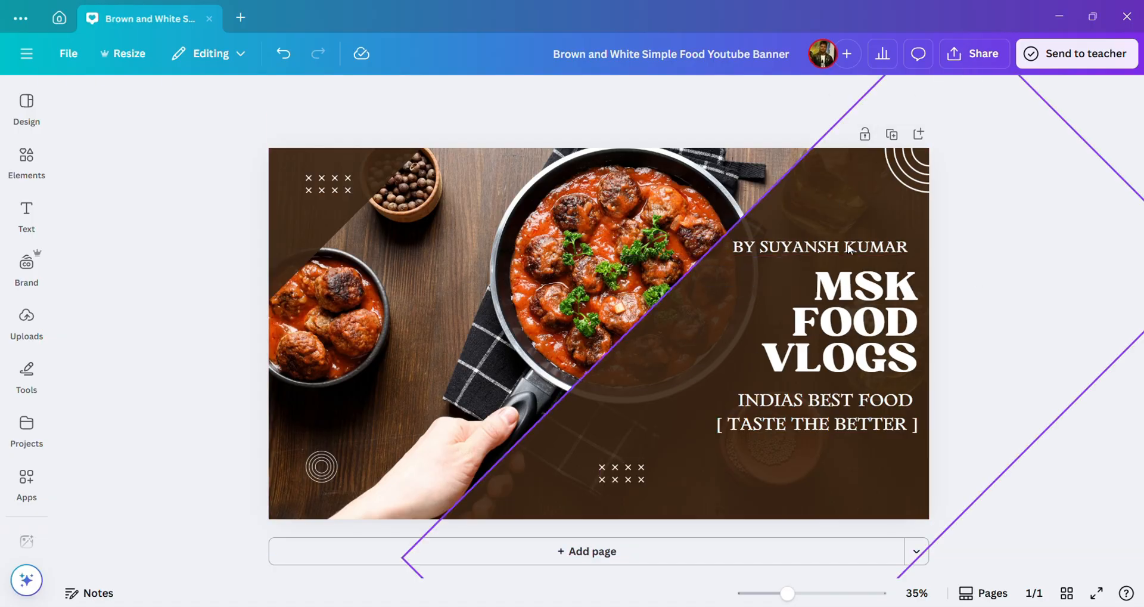
mouse_move(547, 290)
left_mouse_down()
mouse_move(535, 289)
mouse_move(560, 300)
left_mouse_up()
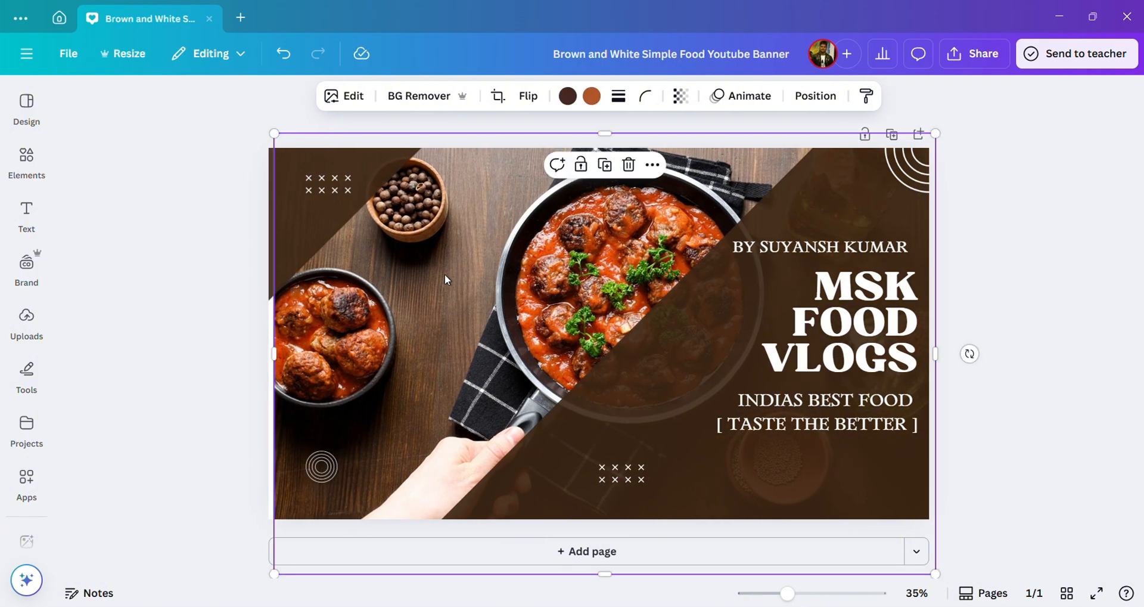
Step: Snap the food photo to the left page edge and slide the brown diagonal panel right
left_click(221, 290)
left_click_drag(370, 319, 362, 319)
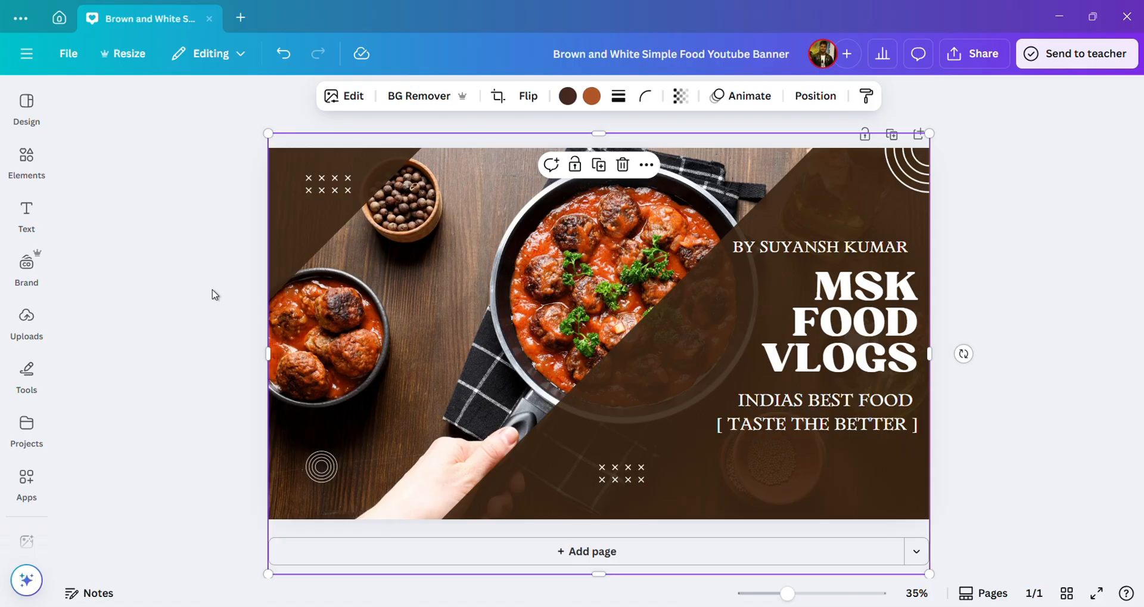
left_click(215, 294)
left_click_drag(732, 388, 766, 409)
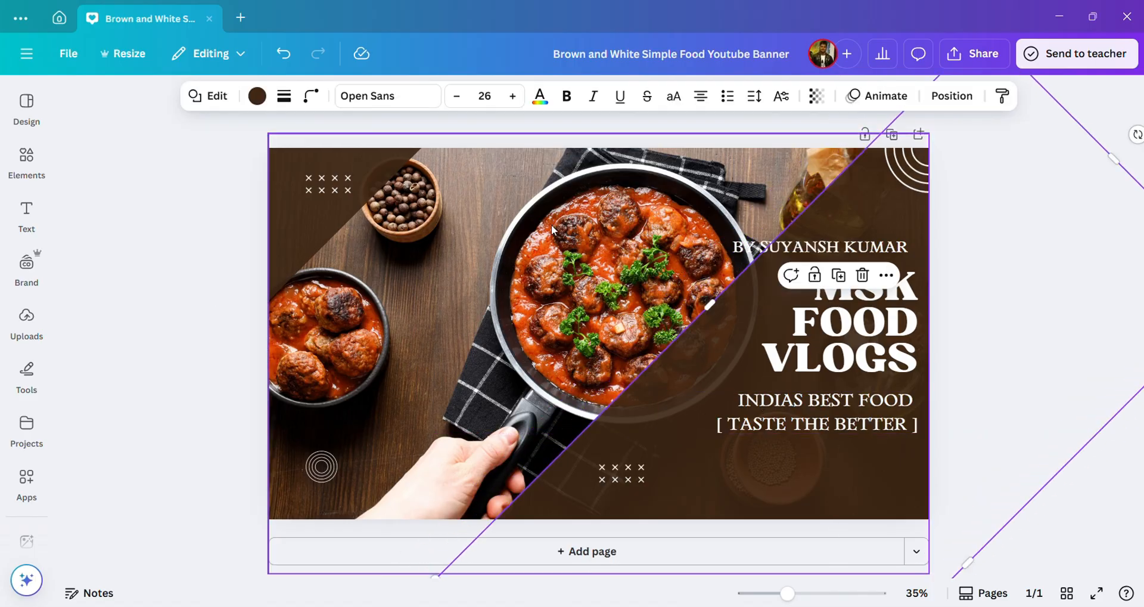
left_click(225, 279)
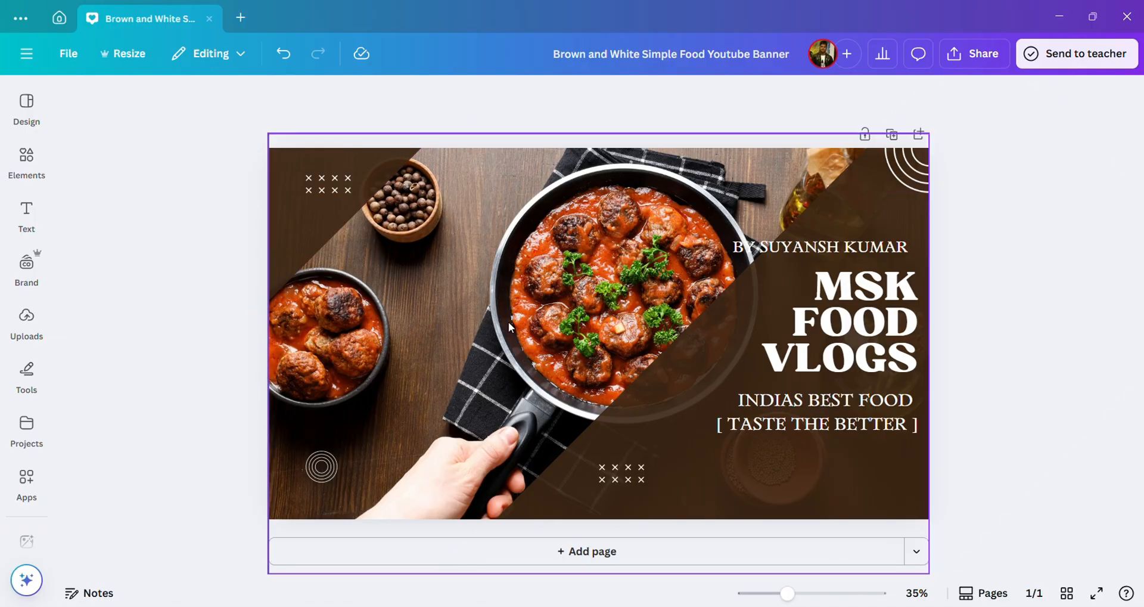
left_click(671, 386)
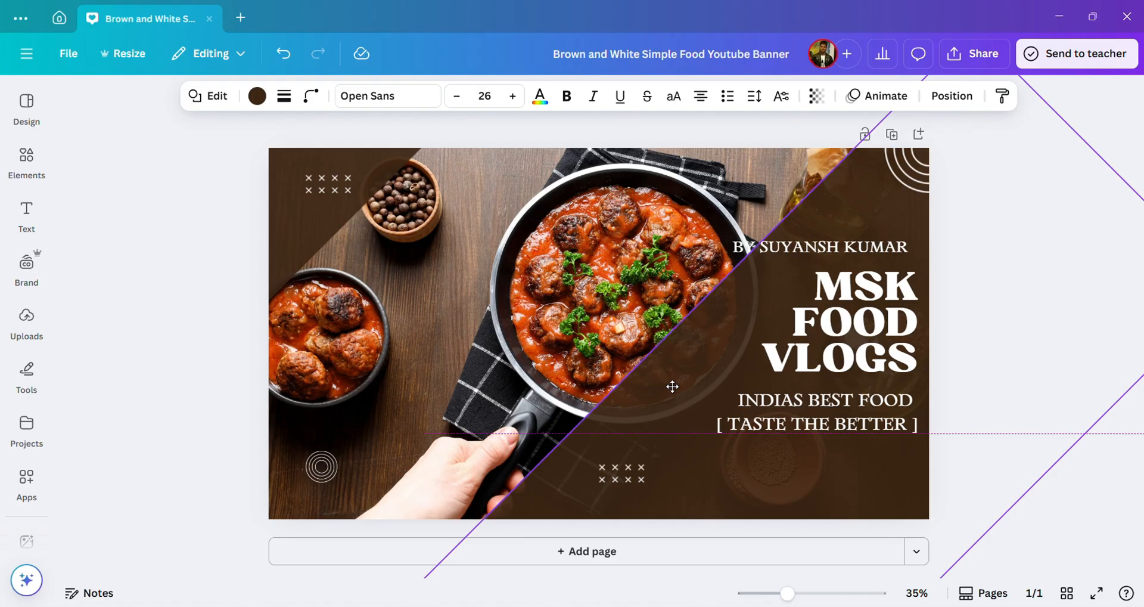
Step: Move the byline right, shrink it to 39.3 and set its line spacing to 0.83
left_click(879, 238)
left_click_drag(879, 239, 900, 246)
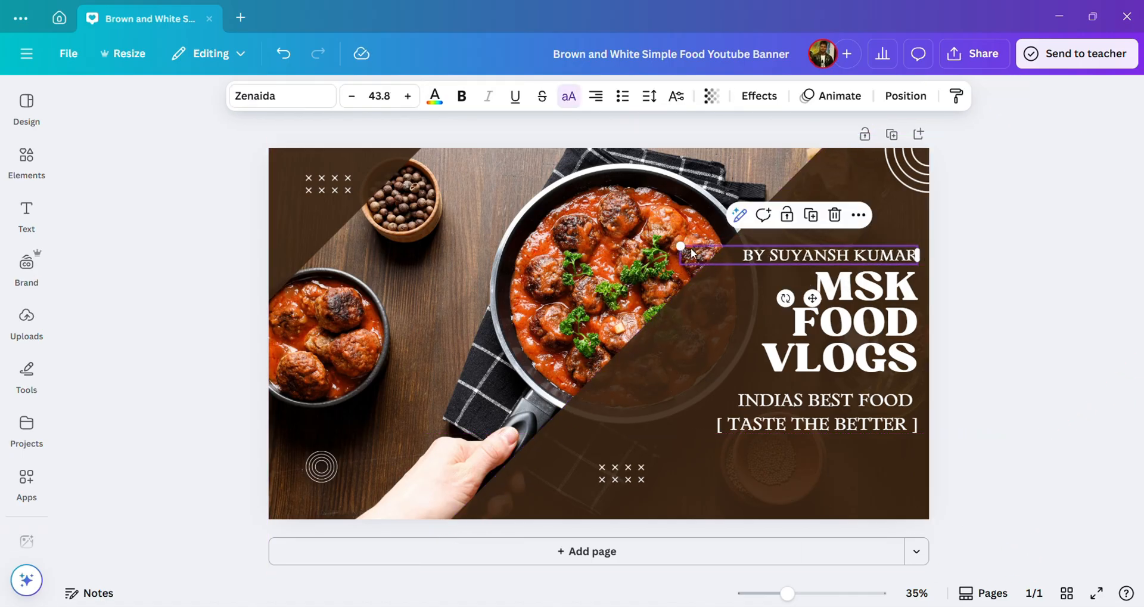
left_click_drag(693, 247, 705, 248)
left_click(655, 103)
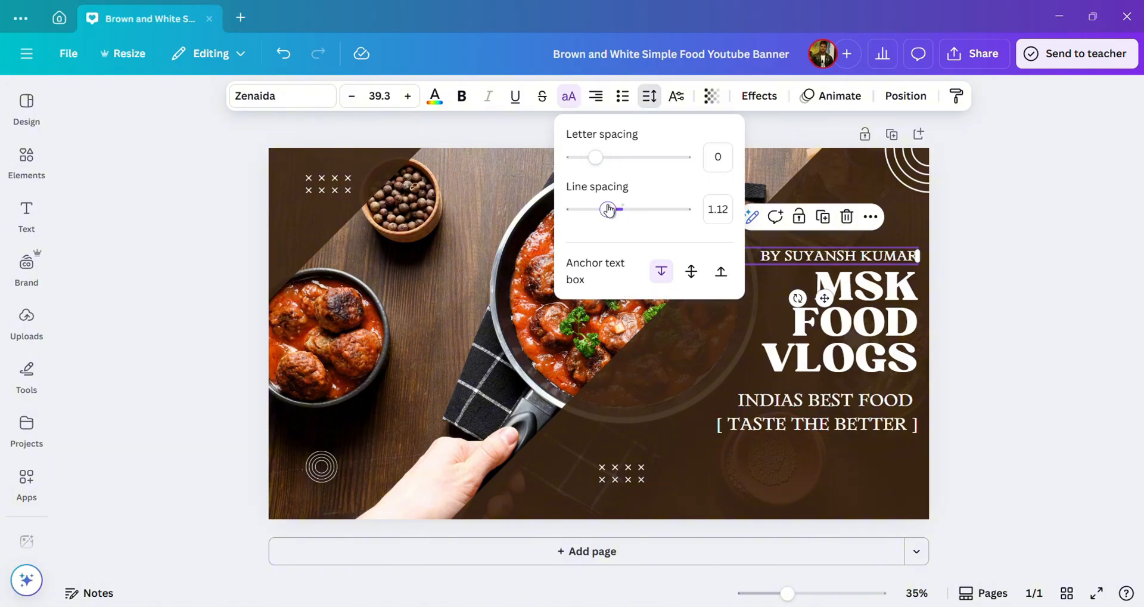
left_click_drag(608, 208, 631, 216)
left_click(989, 237)
left_click(989, 238)
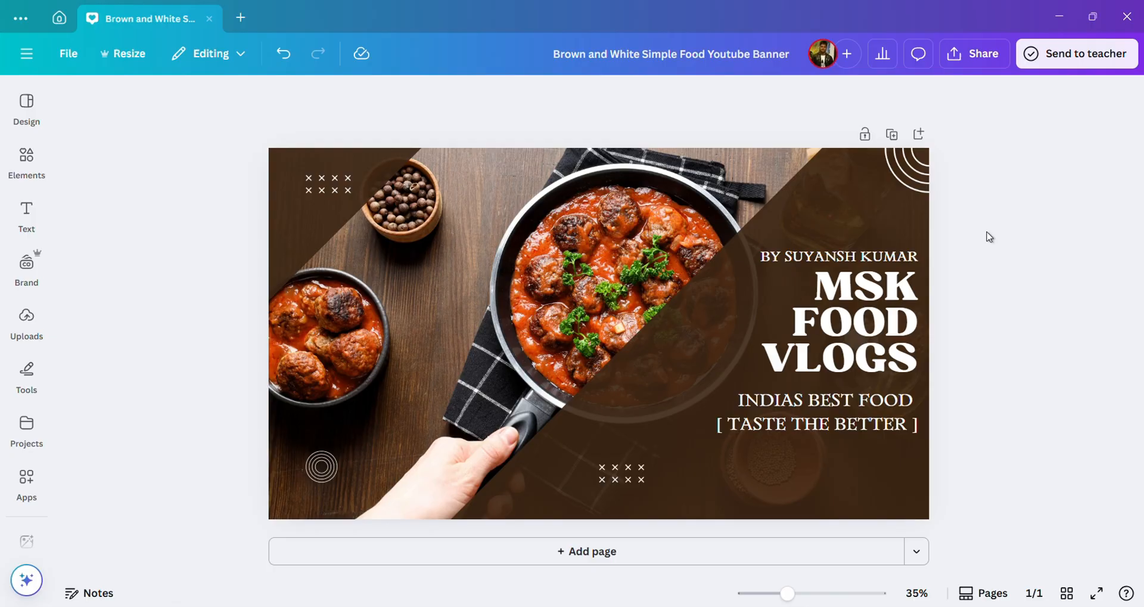
left_click(846, 322)
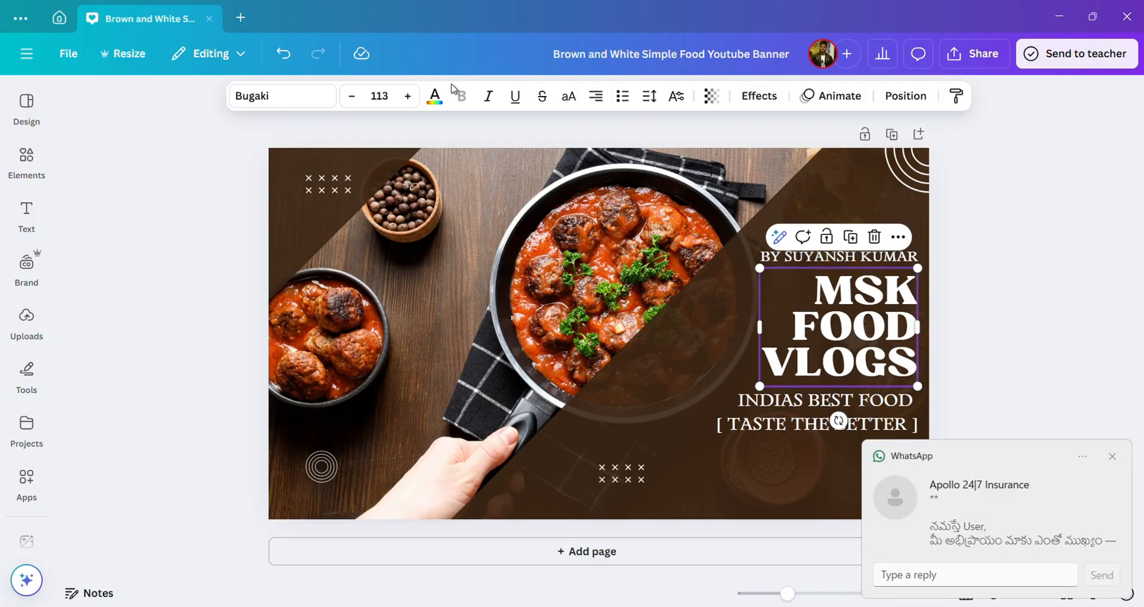
Step: Colour MSK FOOD VLOGS yellow, the tagline turquoise and the byline lime green, then open Share
left_click(435, 95)
left_click(182, 545)
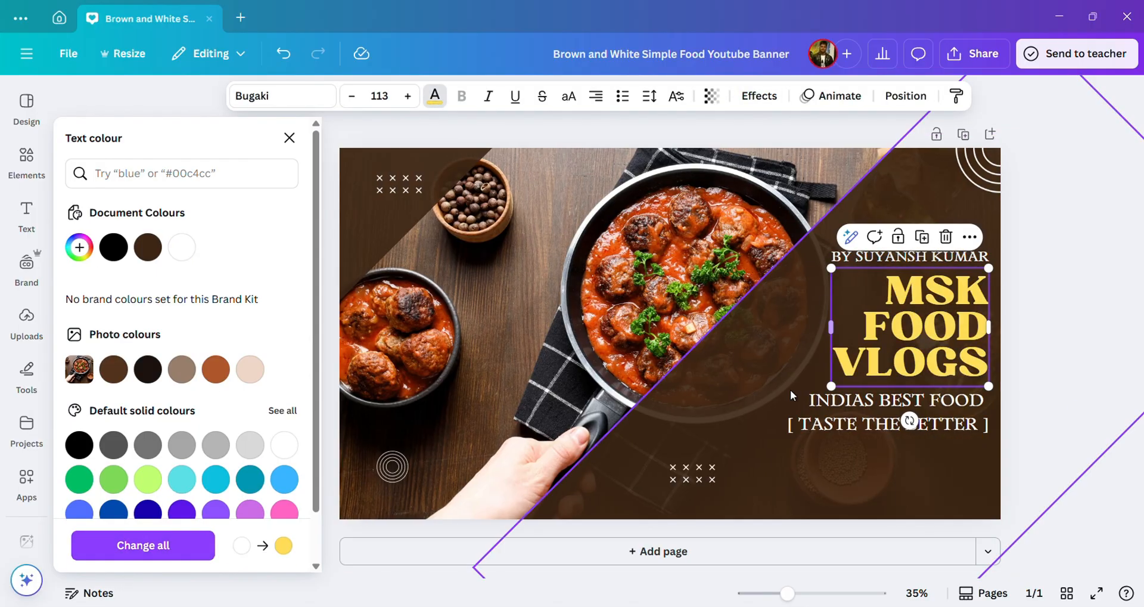
left_click(790, 395)
left_click(148, 511)
left_click(112, 512)
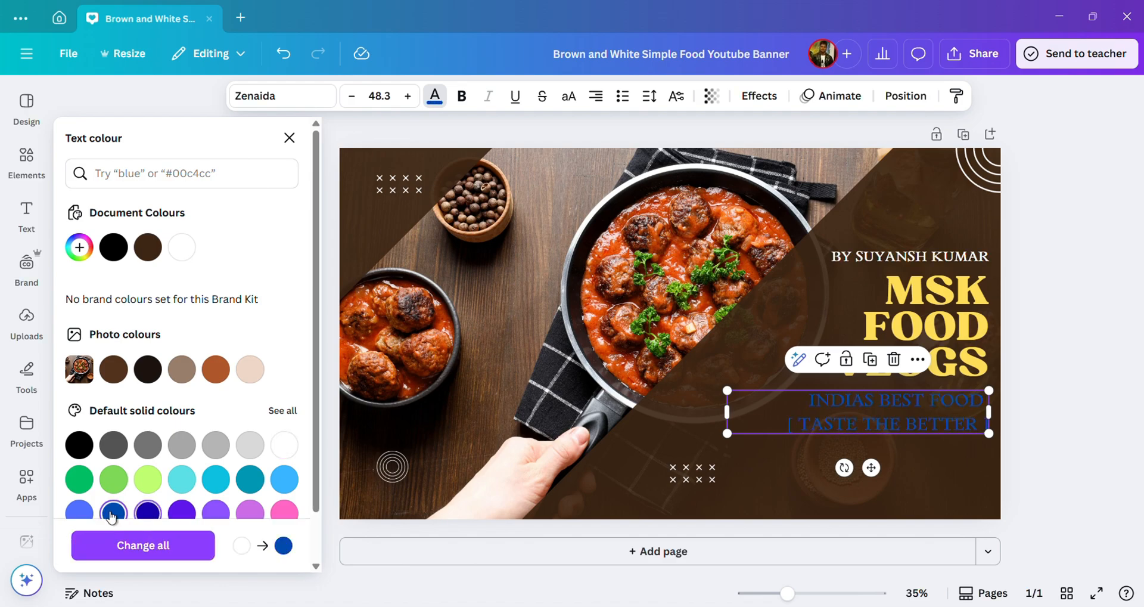
left_click(150, 483)
left_click(182, 479)
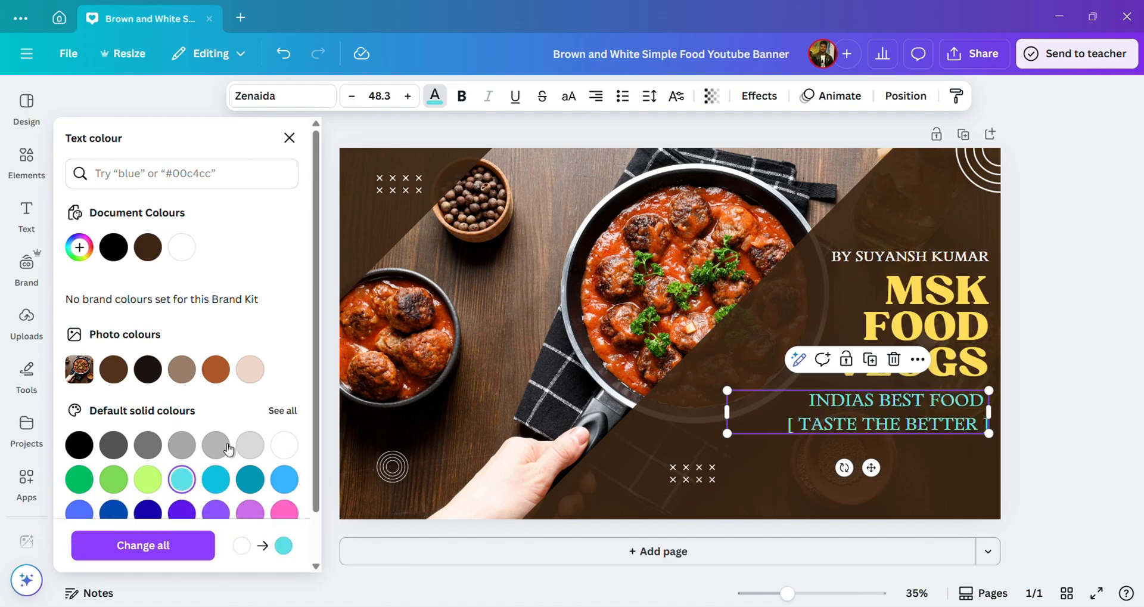
left_click(871, 257)
left_click(147, 480)
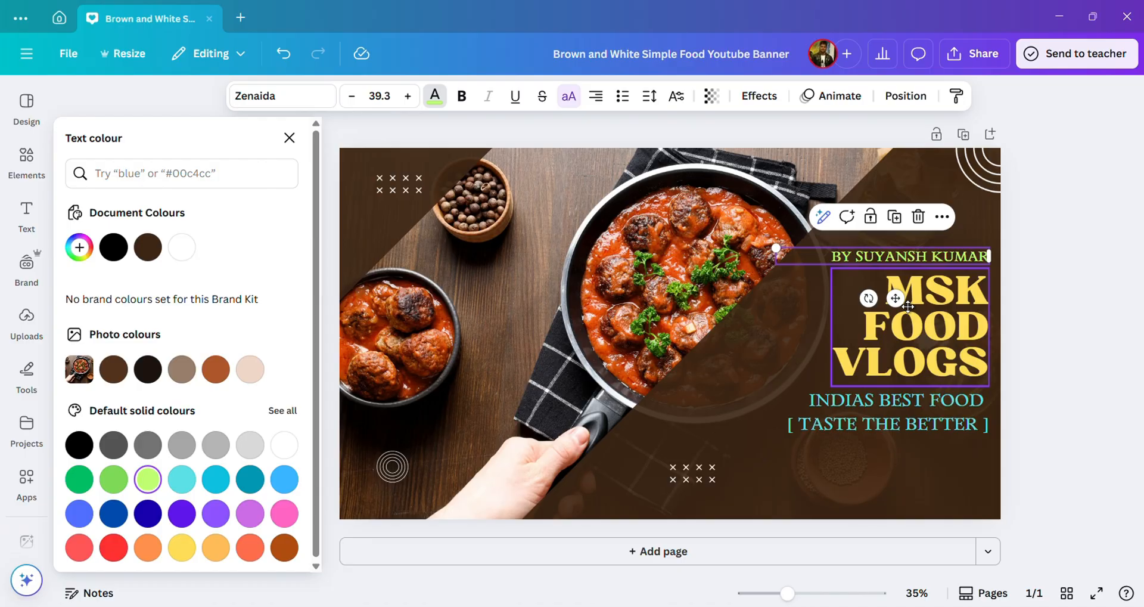
left_click(692, 474)
left_click(954, 69)
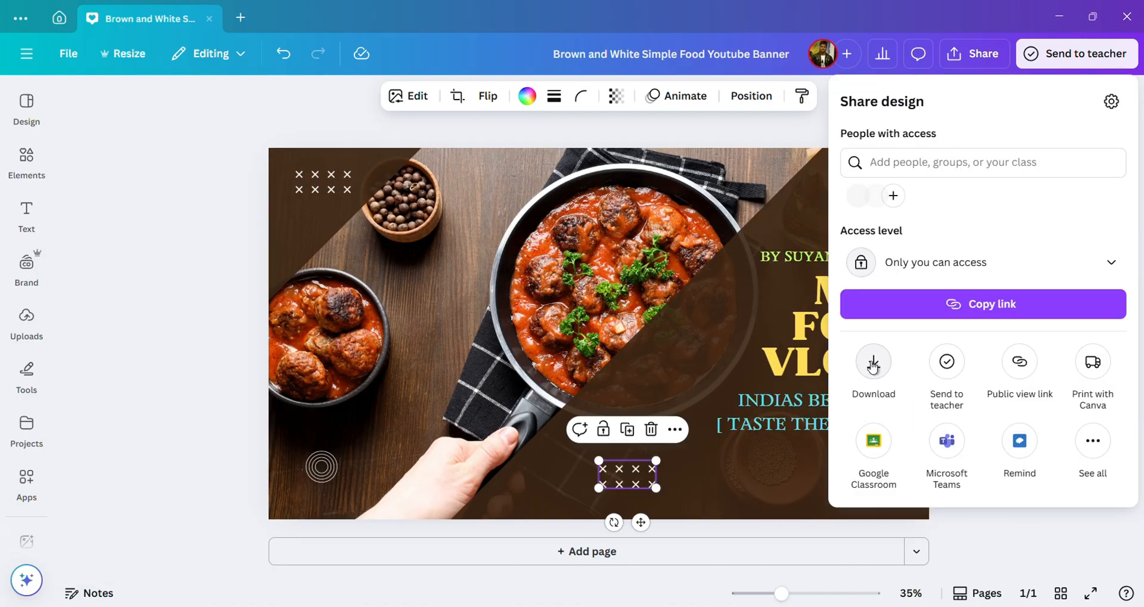
Step: Download the banner as a JPG at quality 100 and 5,120 × 2,880 px
left_click(873, 364)
left_click(963, 157)
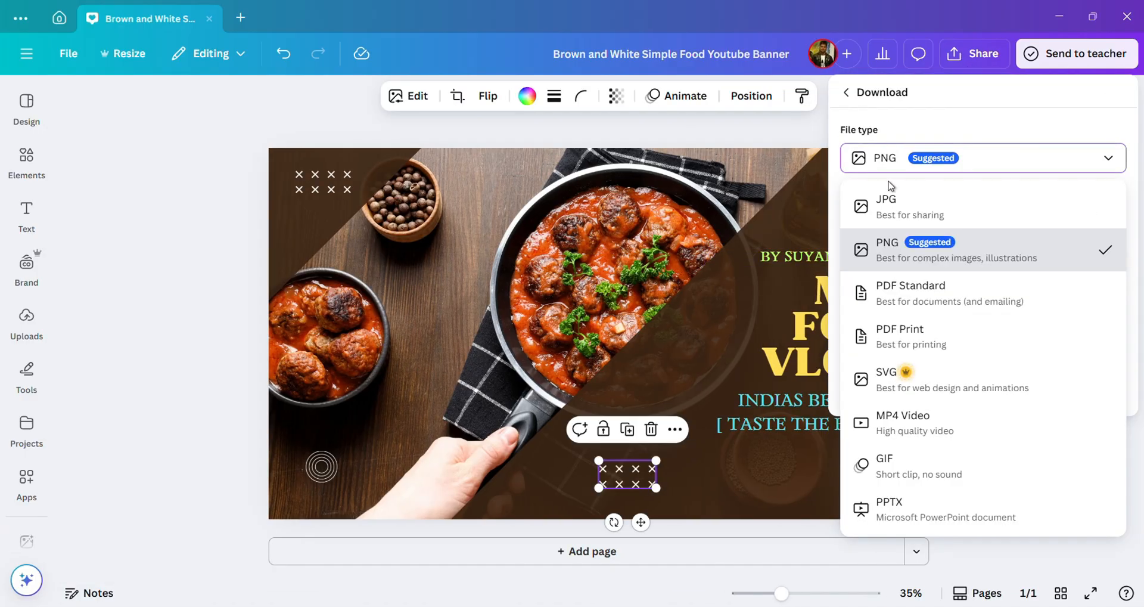
left_click(888, 186)
left_click_drag(1045, 277, 1064, 281)
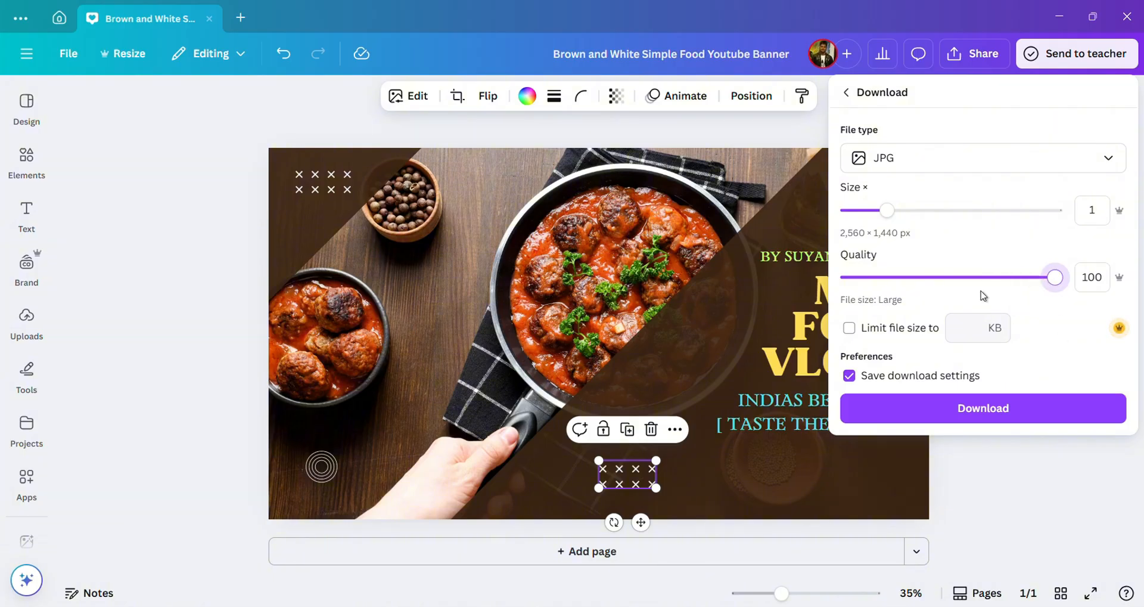
left_click(961, 214)
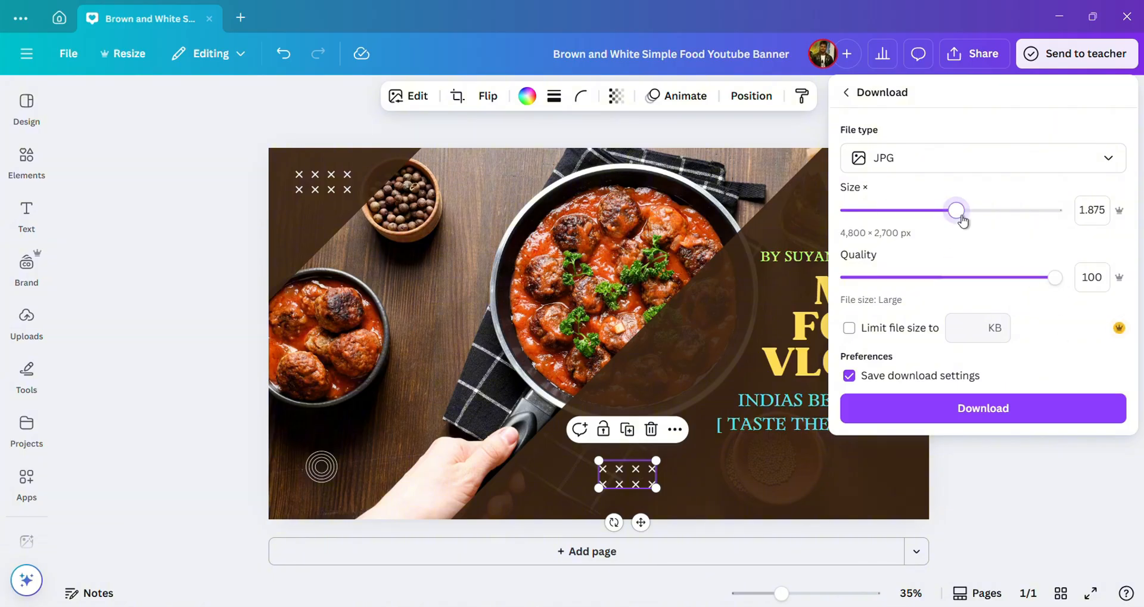
left_click(975, 407)
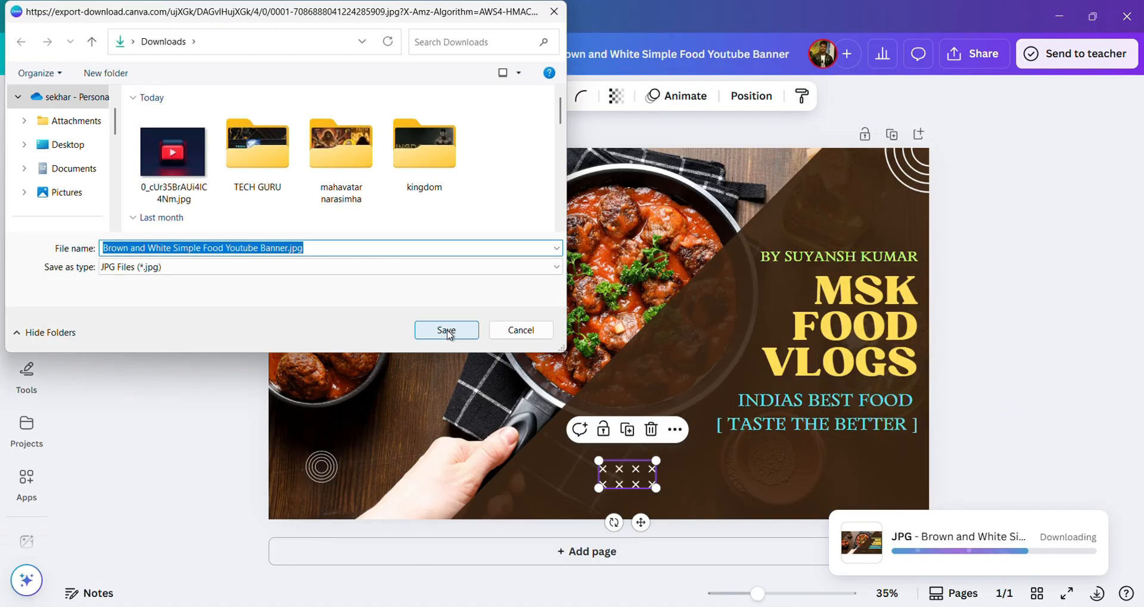
Step: Save the JPG to Downloads, confirm the download finished, and minimise the Canva window
left_click(441, 323)
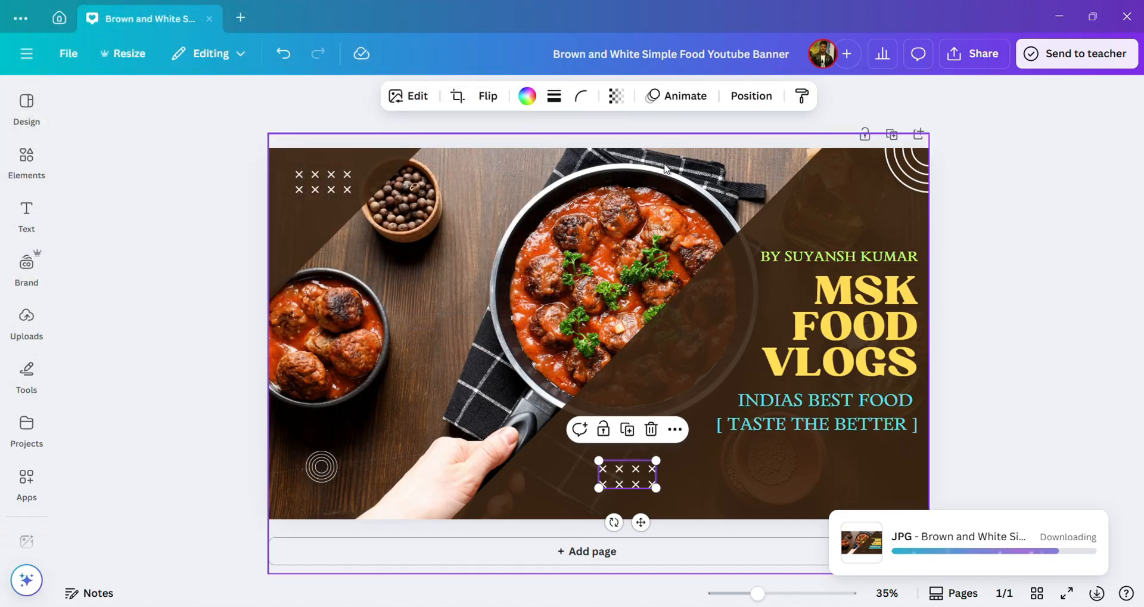
left_click(1007, 385)
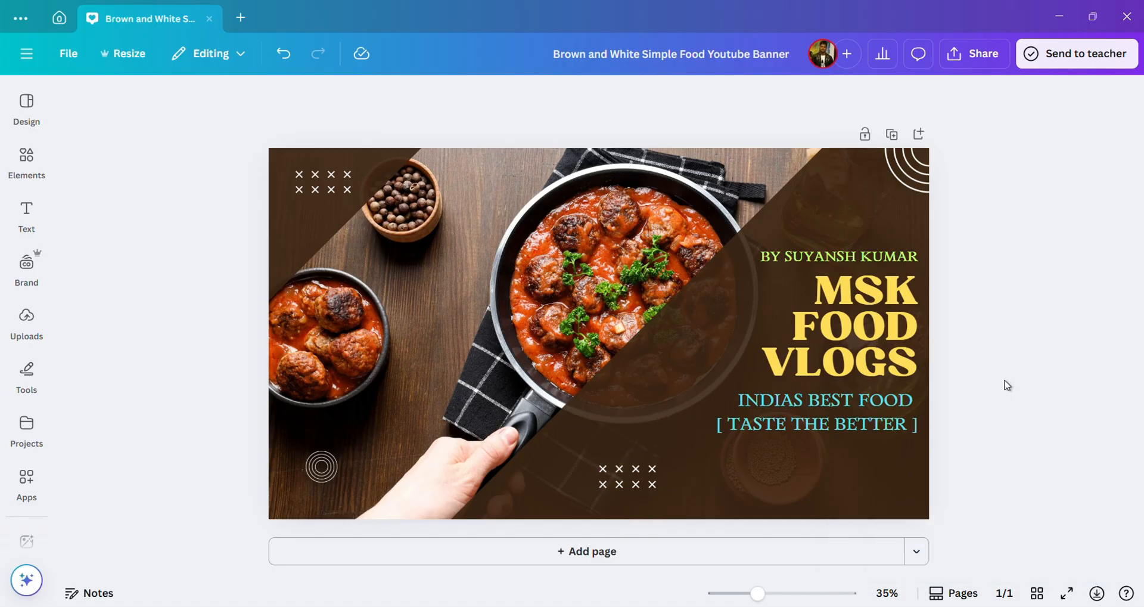
left_click(1095, 594)
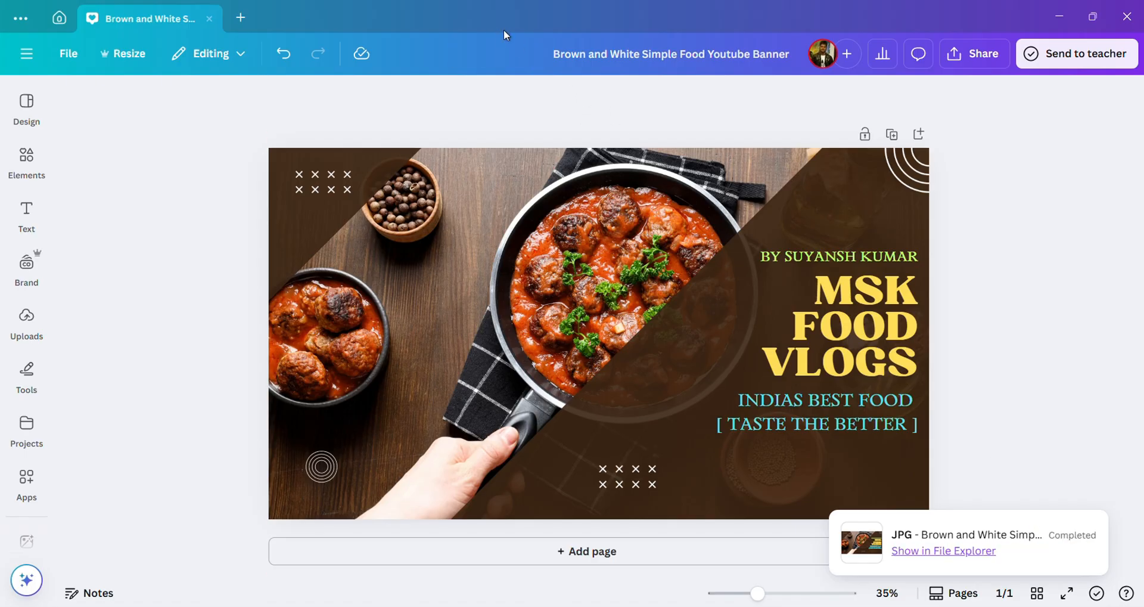
left_click(1056, 16)
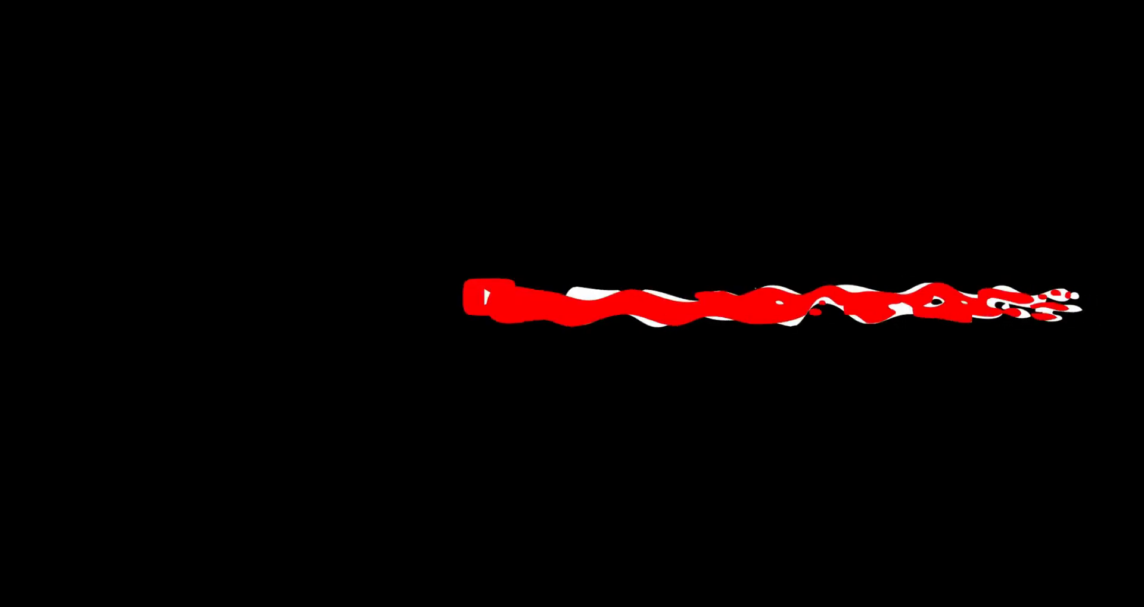